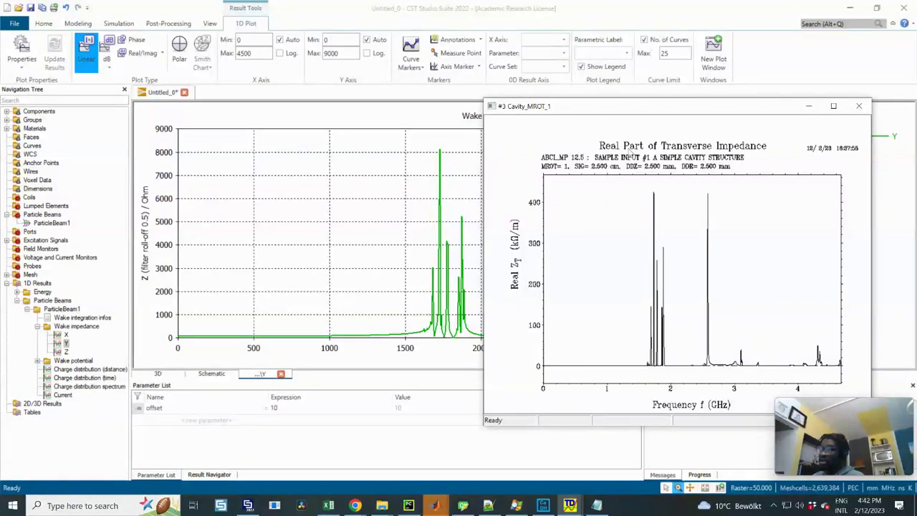
# - Review the kick factor formula and its division by the integration line's distance to the beam line in Chrome's Wakefield Solver Overview page
pyautogui.moveTo(597, 108); pyautogui.dragTo(596, 99)
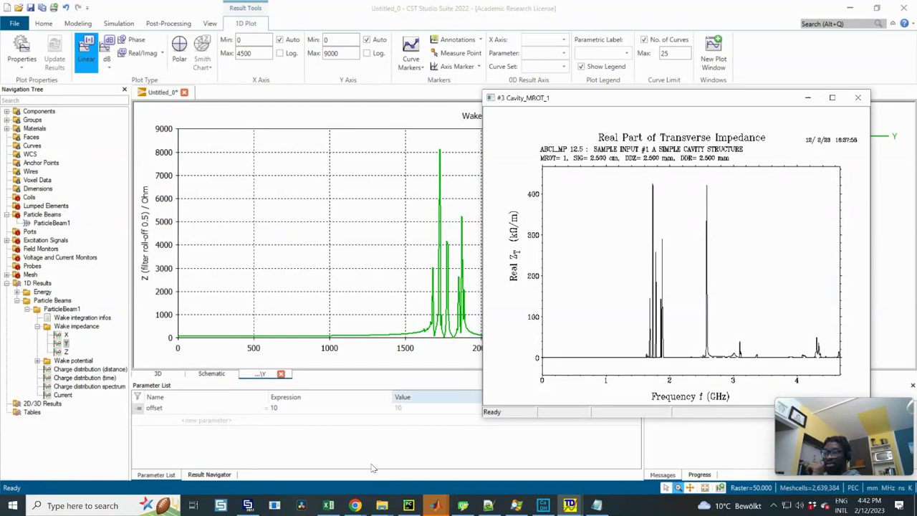
pyautogui.click(355, 505)
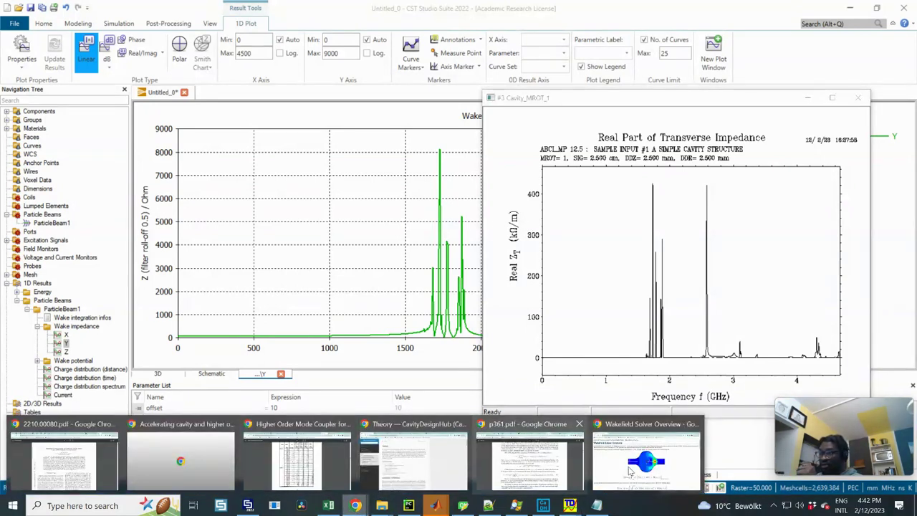
pyautogui.click(649, 465)
pyautogui.scroll(-10, 444, 247)
pyautogui.scroll(-10, 442, 248)
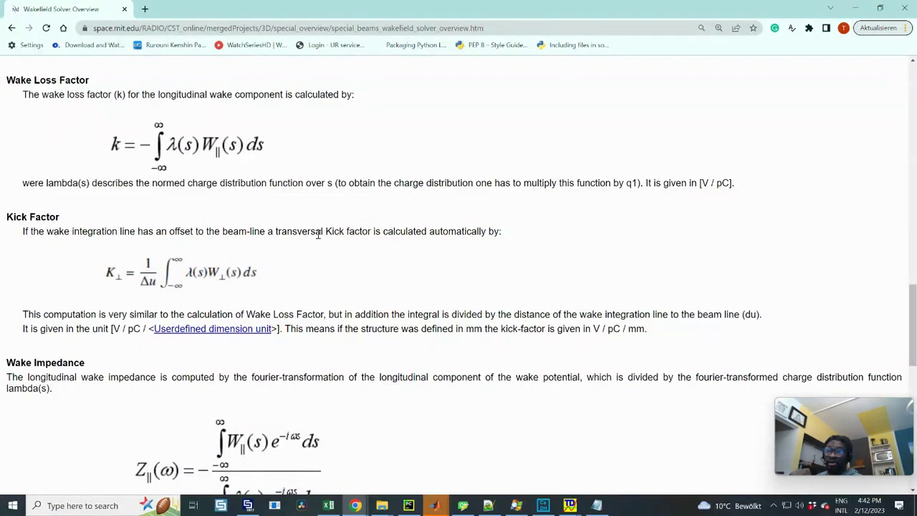
pyautogui.moveTo(102, 278); pyautogui.dragTo(231, 278)
pyautogui.click(400, 263)
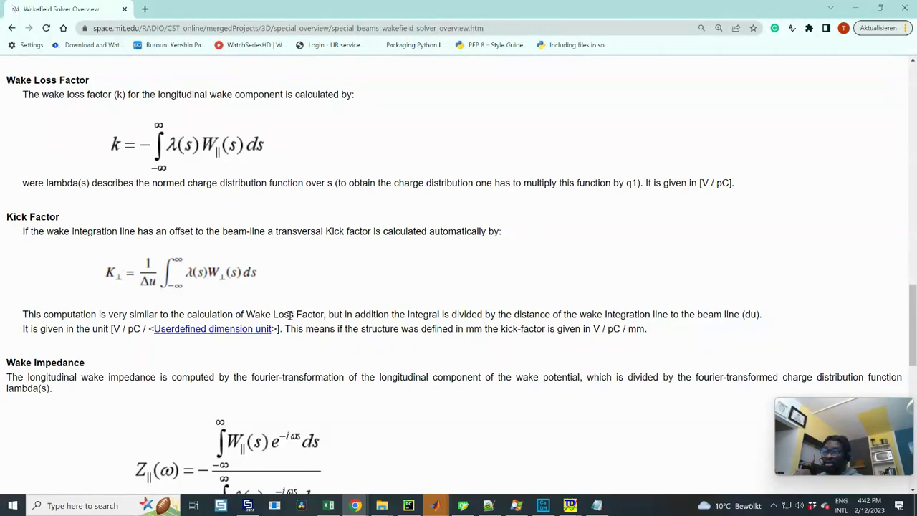
pyautogui.moveTo(329, 315); pyautogui.dragTo(598, 315)
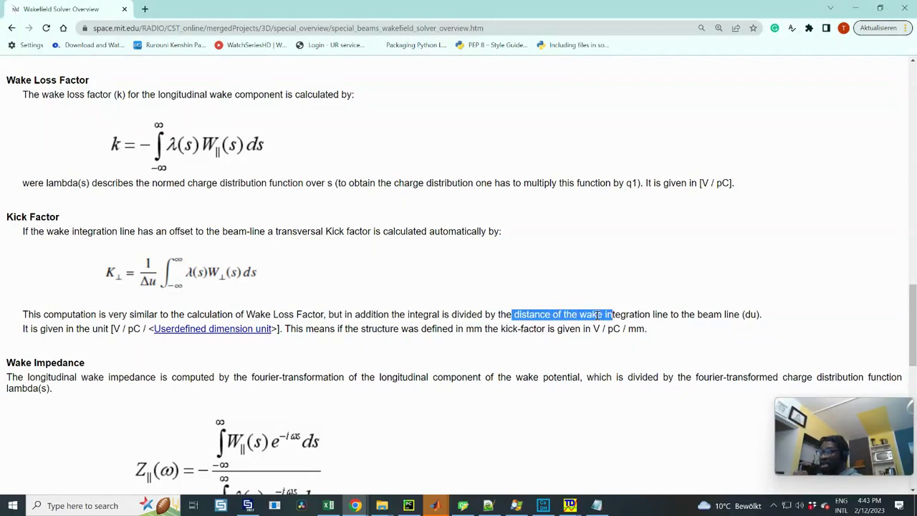
pyautogui.click(729, 314)
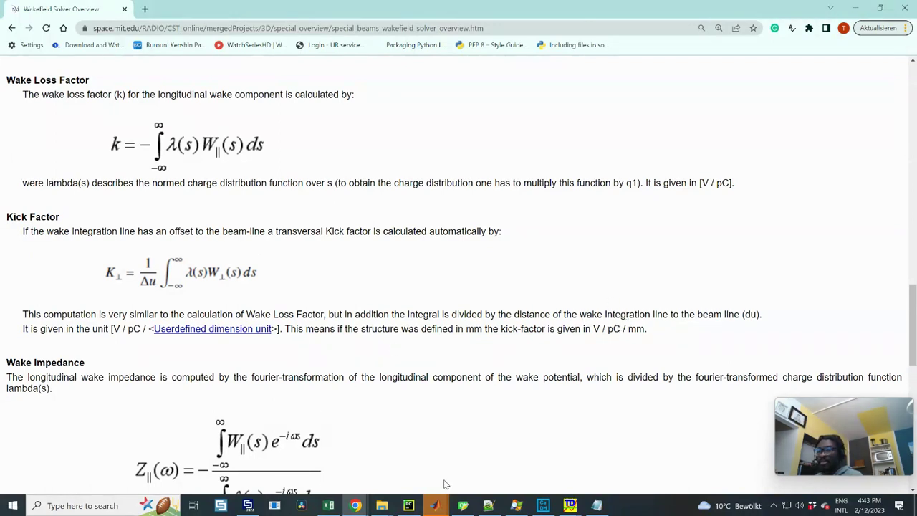
# - Switch to CST Studio Suite and add a "0D or 1D Result from 1D Result" post-processing step with 1D(C) output
pyautogui.click(247, 505)
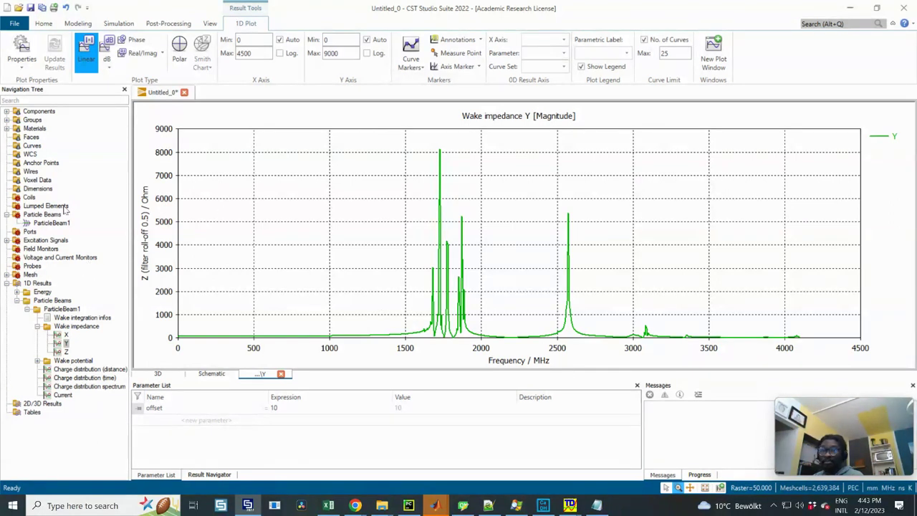
pyautogui.click(165, 23)
pyautogui.click(198, 63)
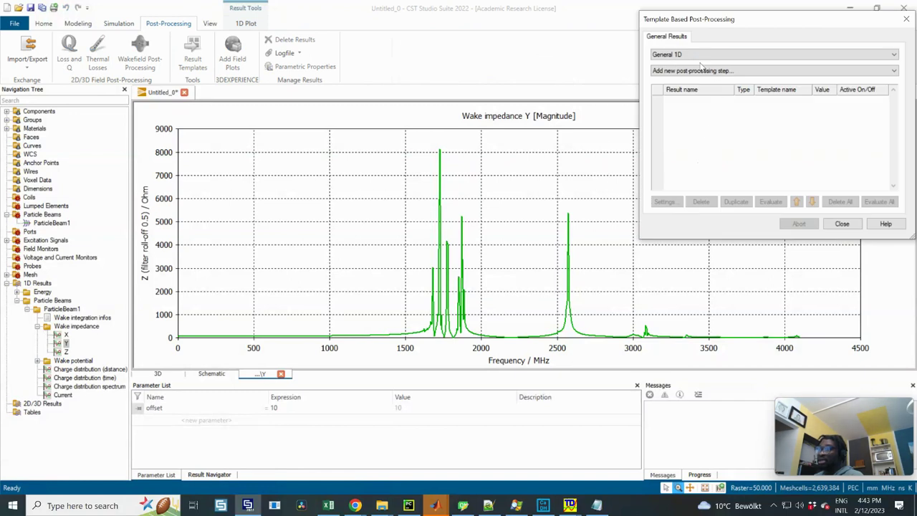
pyautogui.click(728, 72)
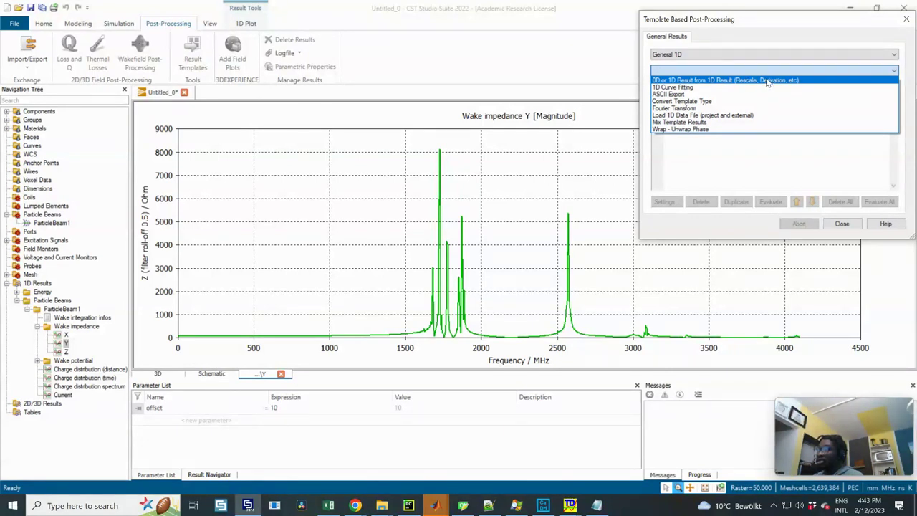
pyautogui.click(713, 82)
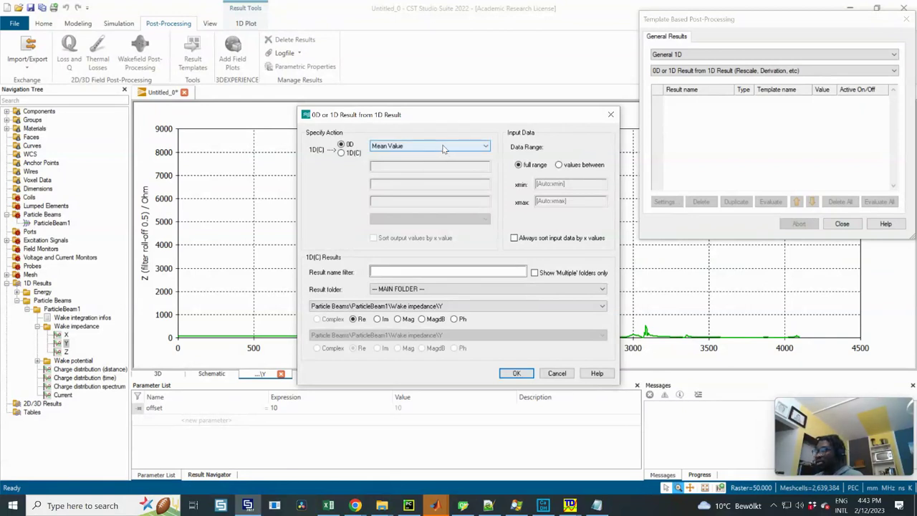
pyautogui.click(443, 146)
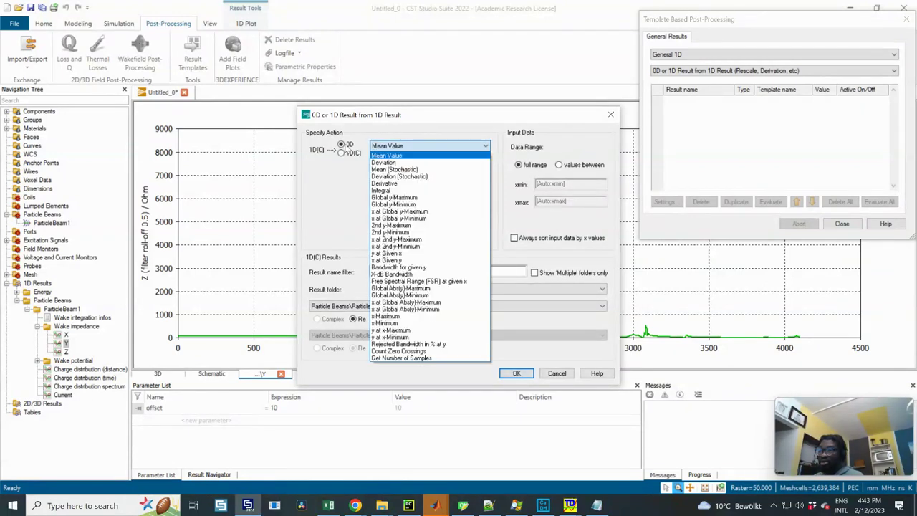
pyautogui.click(345, 154)
pyautogui.click(343, 154)
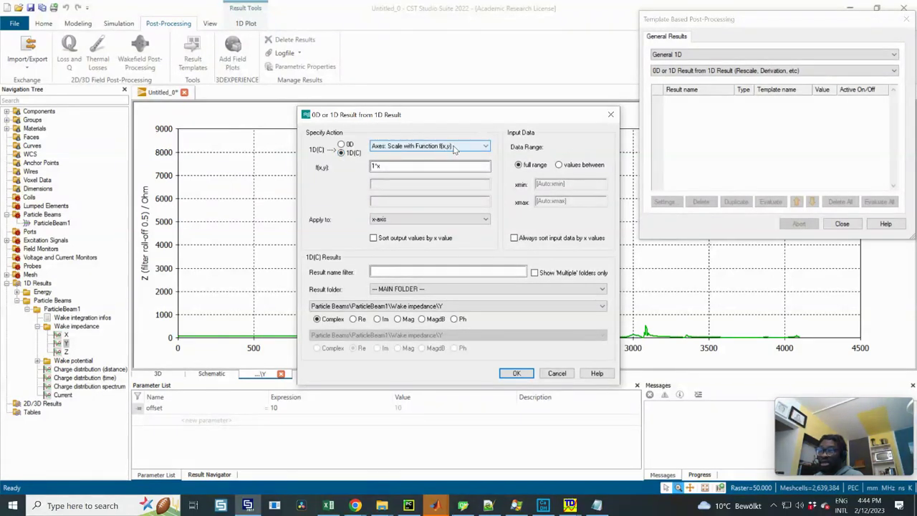
# - Scale the y-axis of the Y wake impedance with the function y*1e-3/(2*offset*1e-3) and accept the template settings
pyautogui.moveTo(400, 165); pyautogui.dragTo(341, 166)
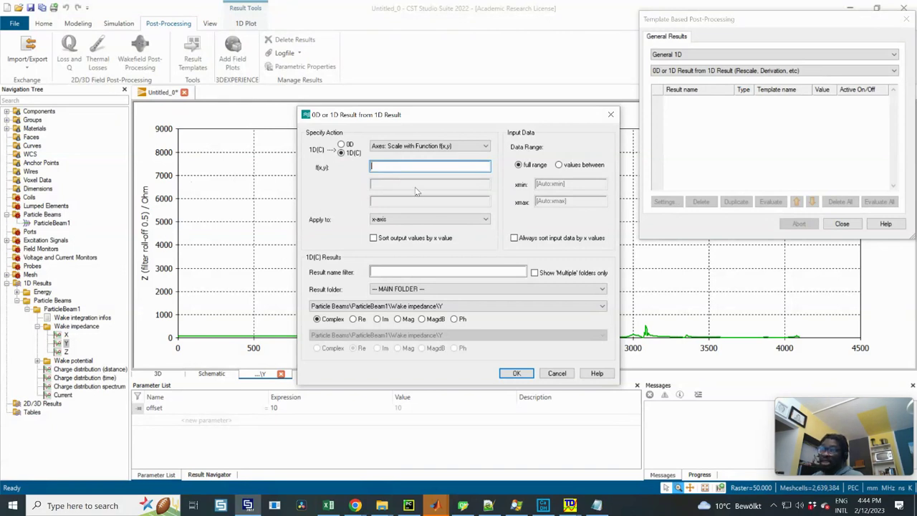
pyautogui.write('y')
pyautogui.moveTo(381, 166); pyautogui.dragTo(365, 165)
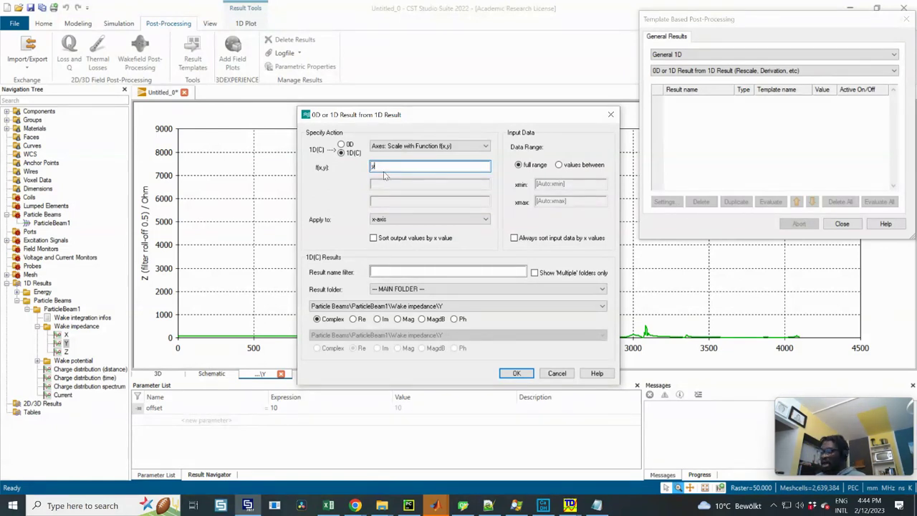
pyautogui.write('*1e-3/(')
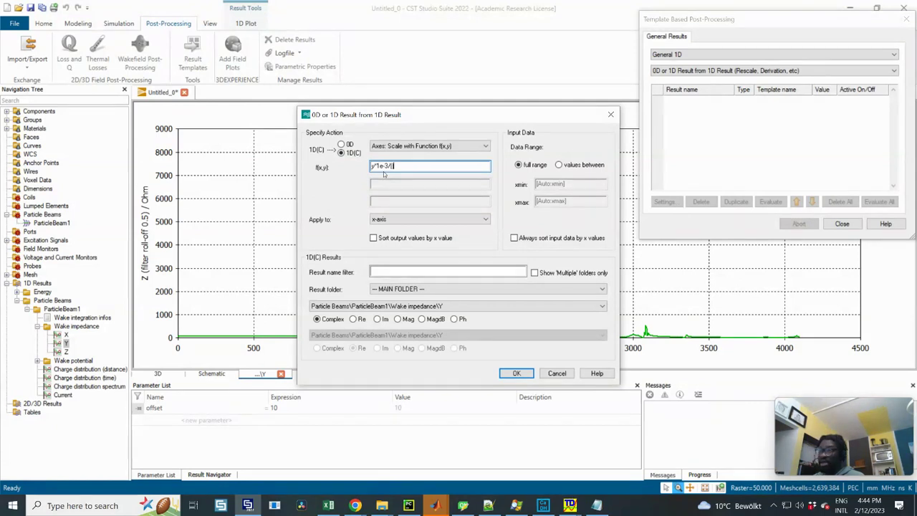
pyautogui.write('20*1e-3')
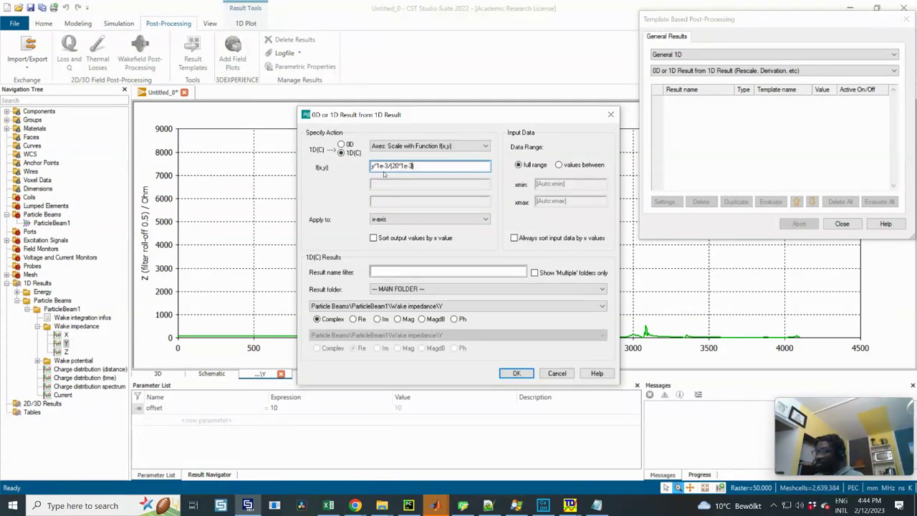
pyautogui.press('BackSpace')
pyautogui.write('*offset')
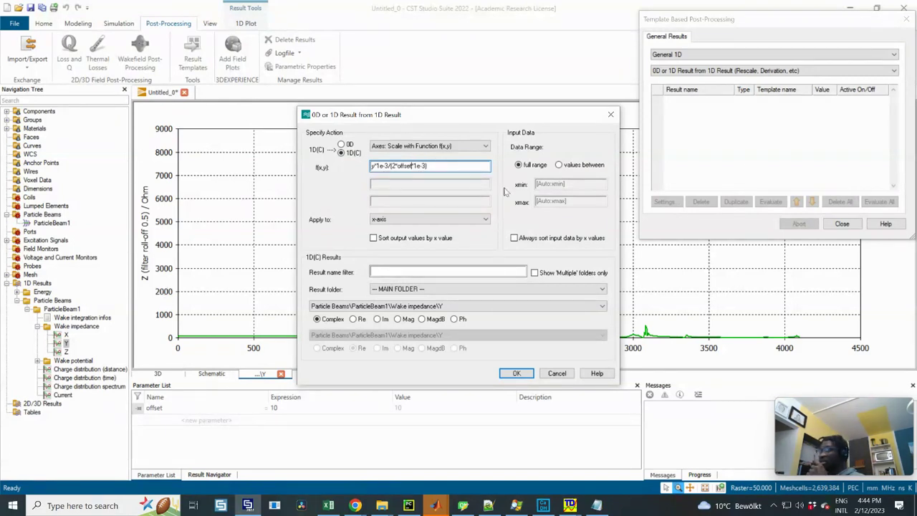
pyautogui.moveTo(414, 166); pyautogui.dragTo(424, 166)
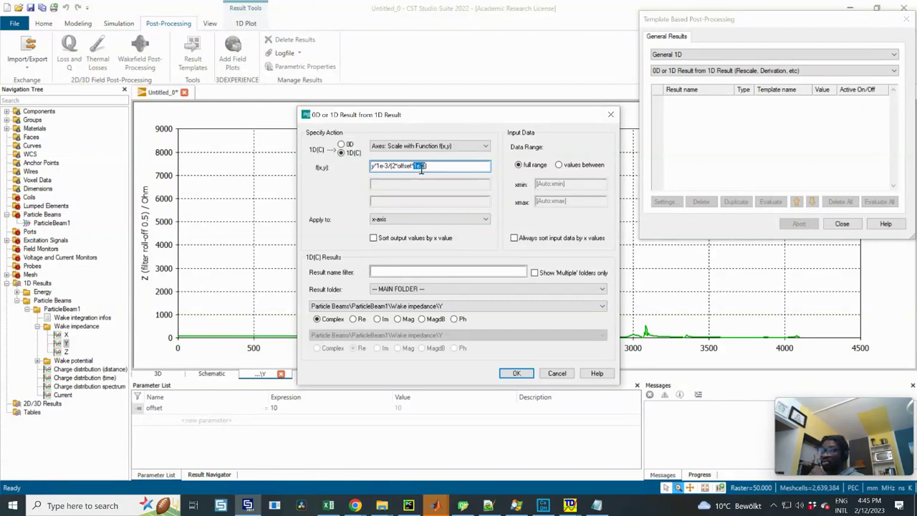
pyautogui.click(411, 220)
pyautogui.click(414, 234)
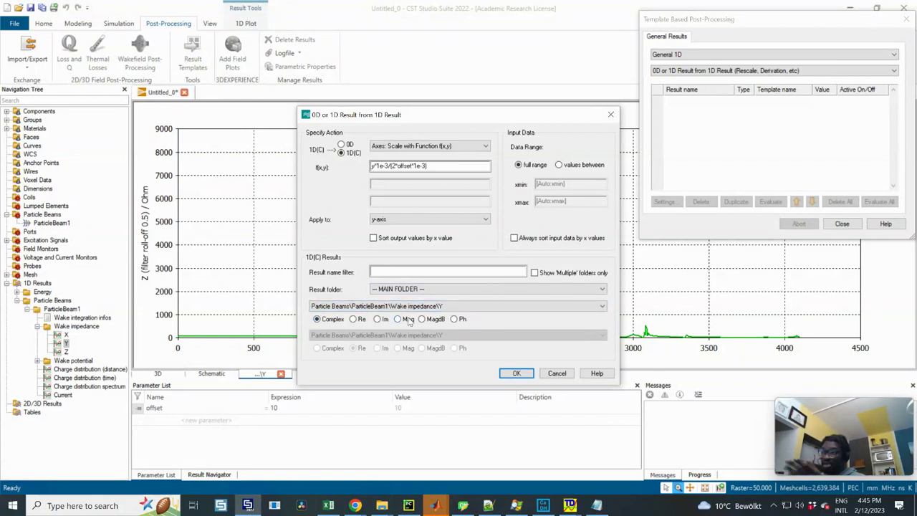
pyautogui.click(518, 374)
# - Name the new post-processing result Z_kOhm_m and evaluate it
pyautogui.click(682, 101)
pyautogui.write('Z_kOhm_m')
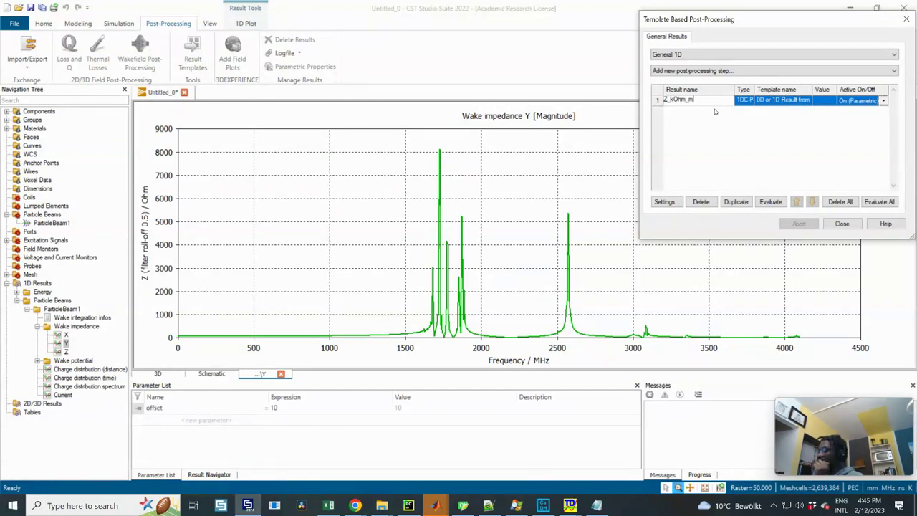
pyautogui.press('Return')
pyautogui.click(771, 202)
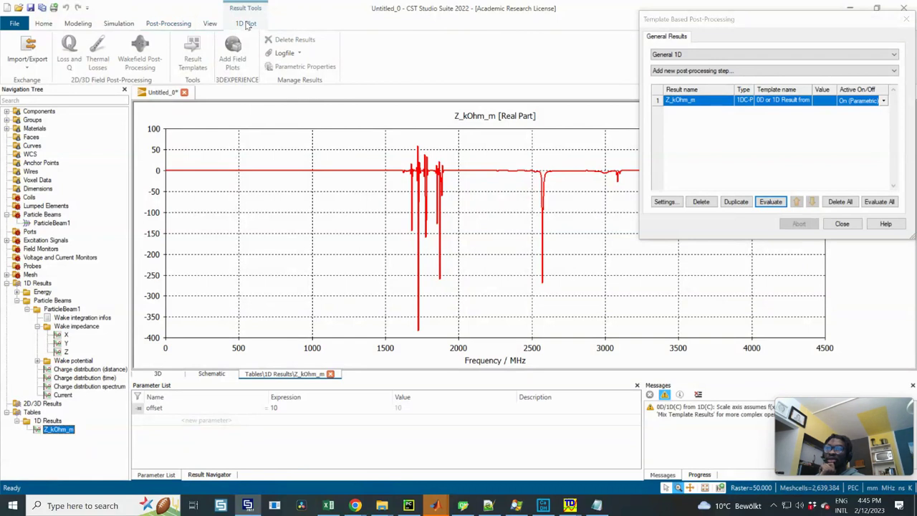
# - Compare the Z_kOhm_m curve's linear magnitude, real, imaginary, and combined real-and-imaginary displays
pyautogui.click(247, 24)
pyautogui.click(86, 51)
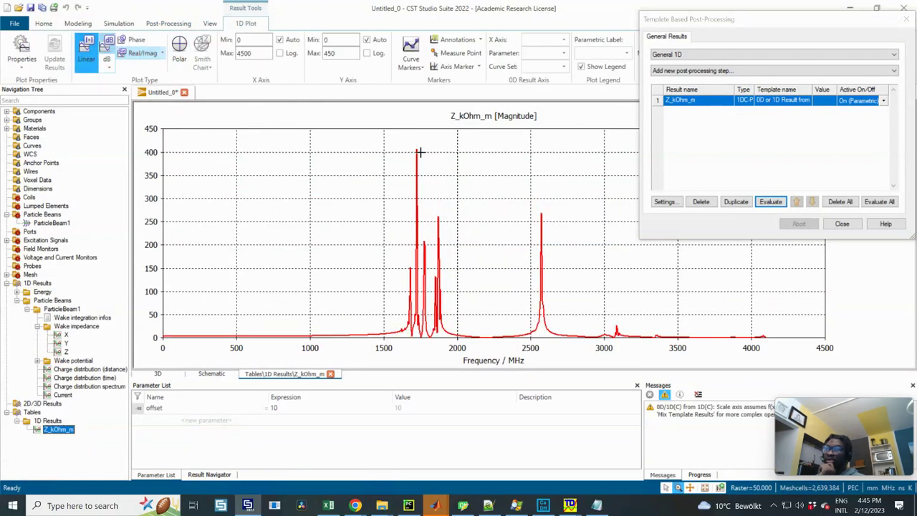
pyautogui.click(140, 53)
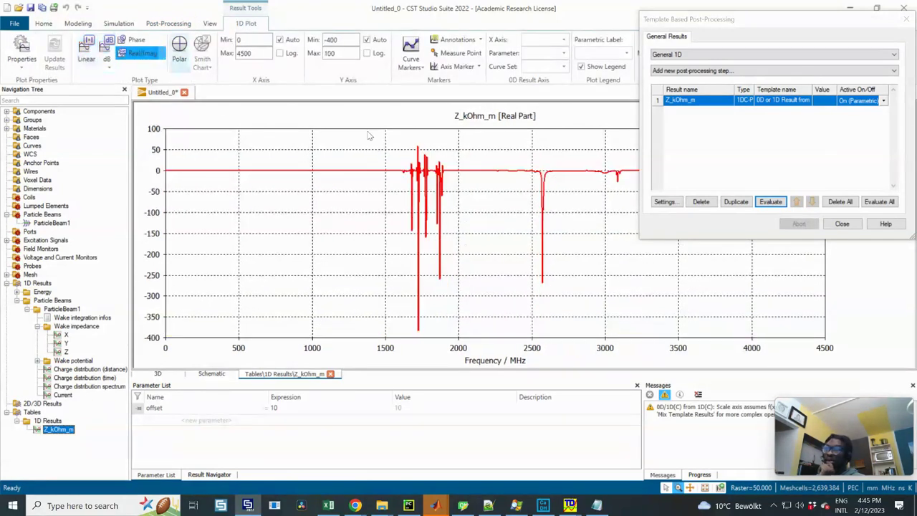
pyautogui.click(162, 55)
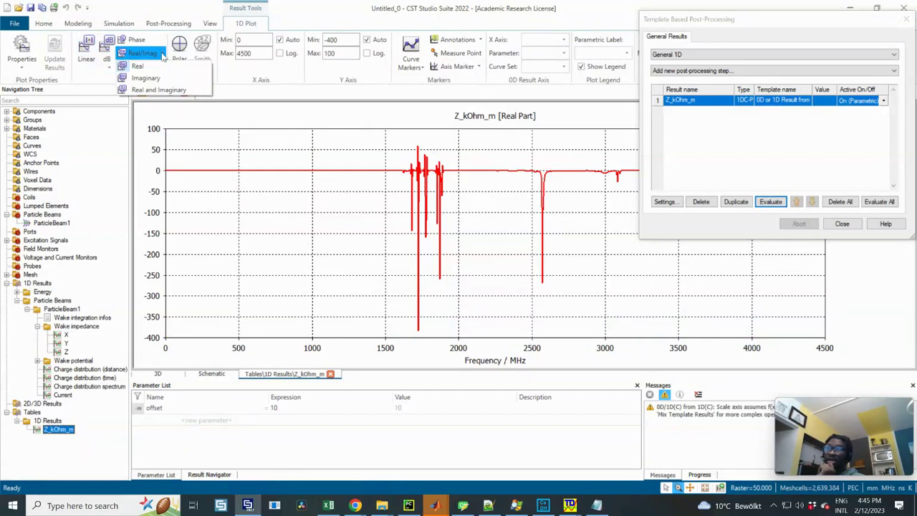
pyautogui.click(144, 79)
pyautogui.click(163, 55)
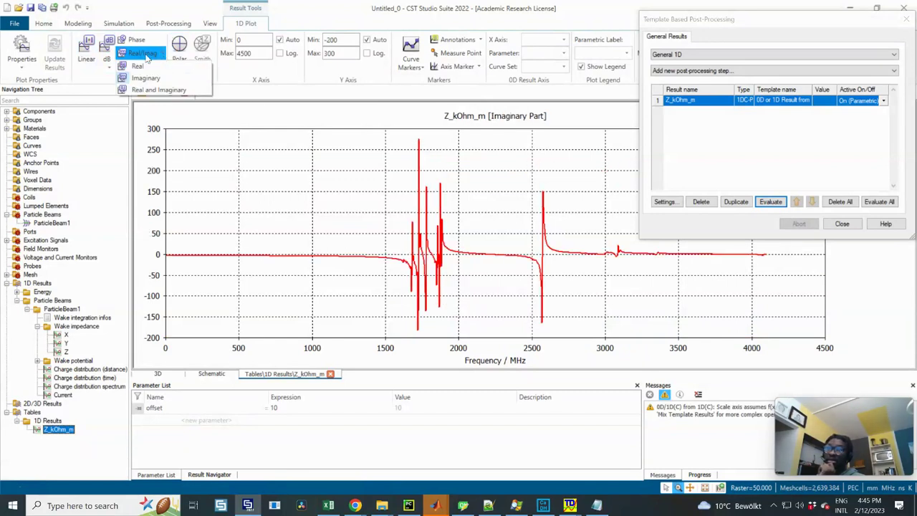
pyautogui.click(147, 90)
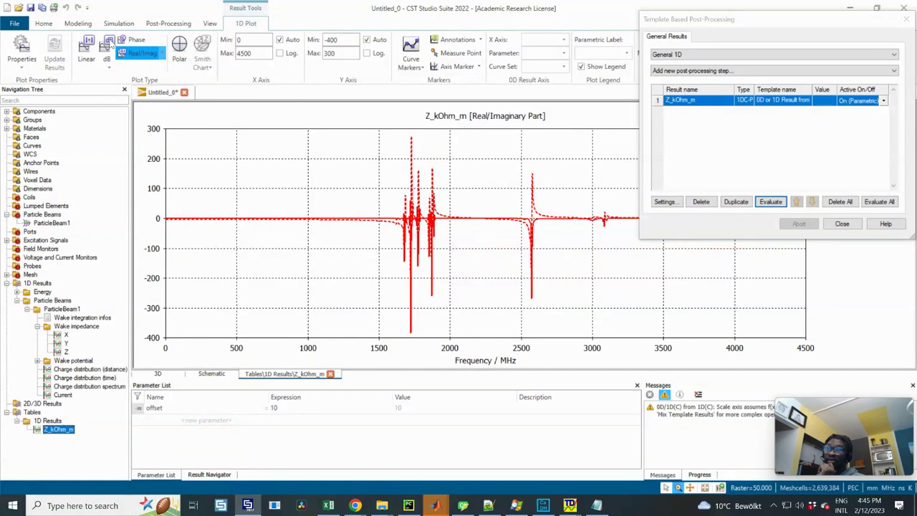
pyautogui.click(158, 56)
pyautogui.click(137, 67)
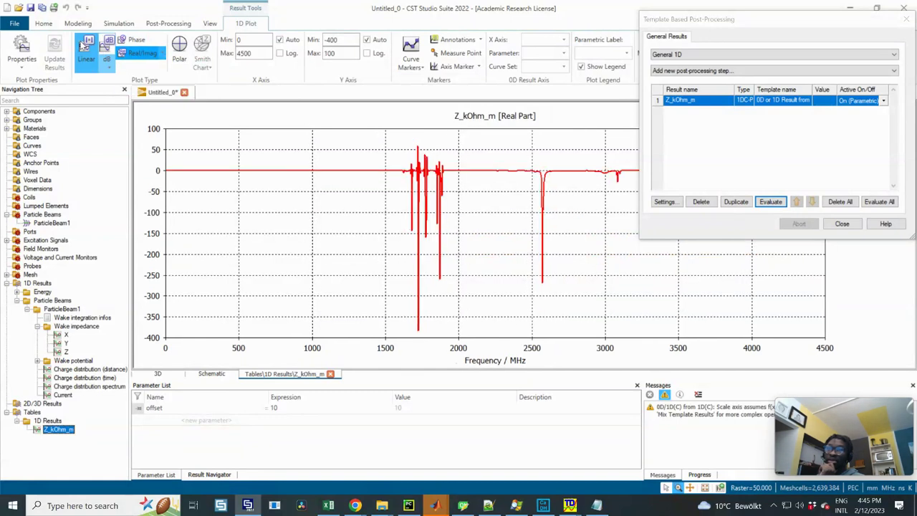
# - Display the Z_kOhm_m curve as linear magnitude, checking it briefly with a logarithmic y-axis before restoring the linear scale
pyautogui.click(86, 53)
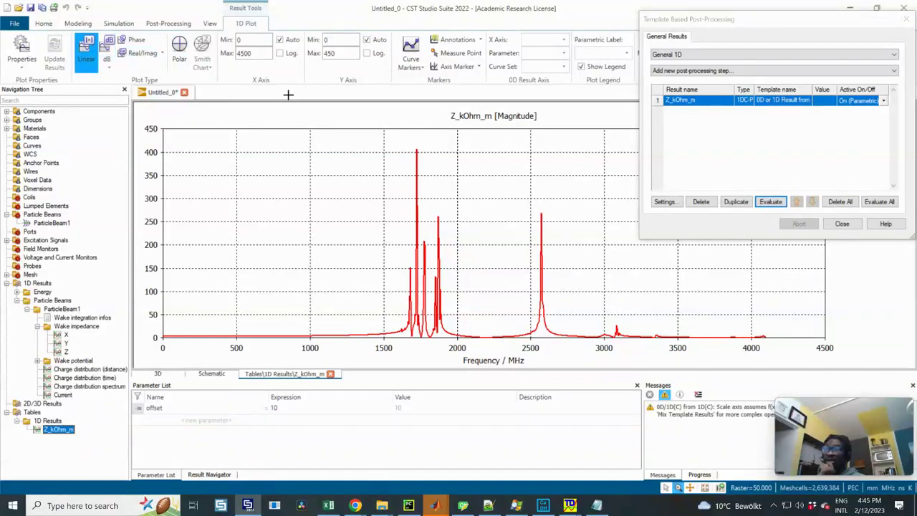
pyautogui.click(367, 54)
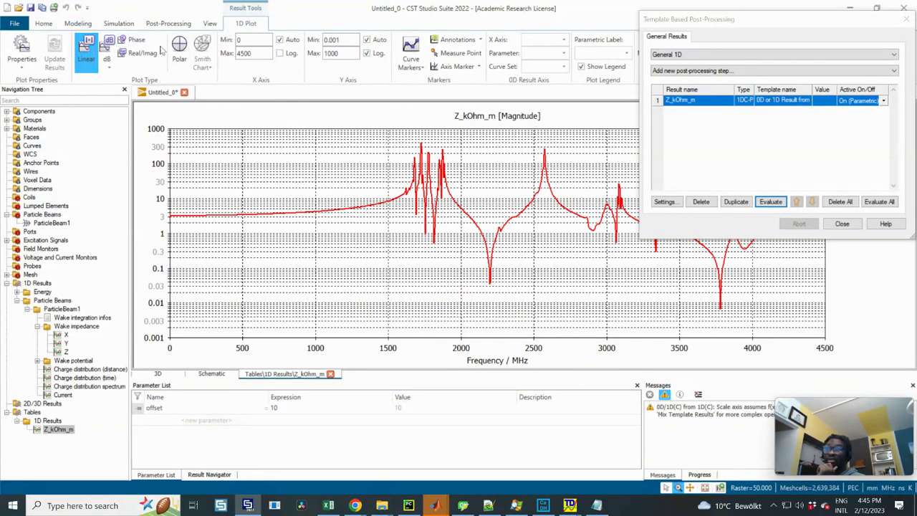
pyautogui.click(367, 53)
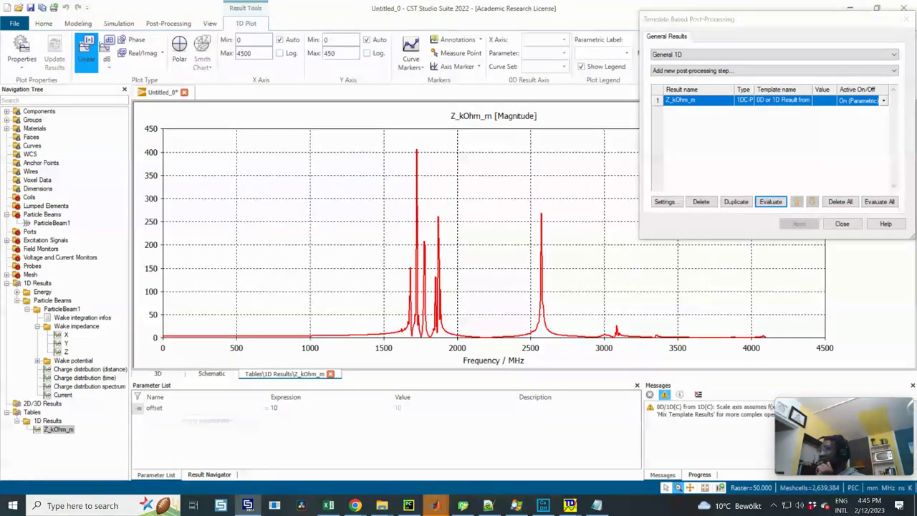
# - Bring up the TopDrawW plot of the real part of transverse impedance and place it beside the Z_kOhm_m curve for comparison
pyautogui.click(570, 505)
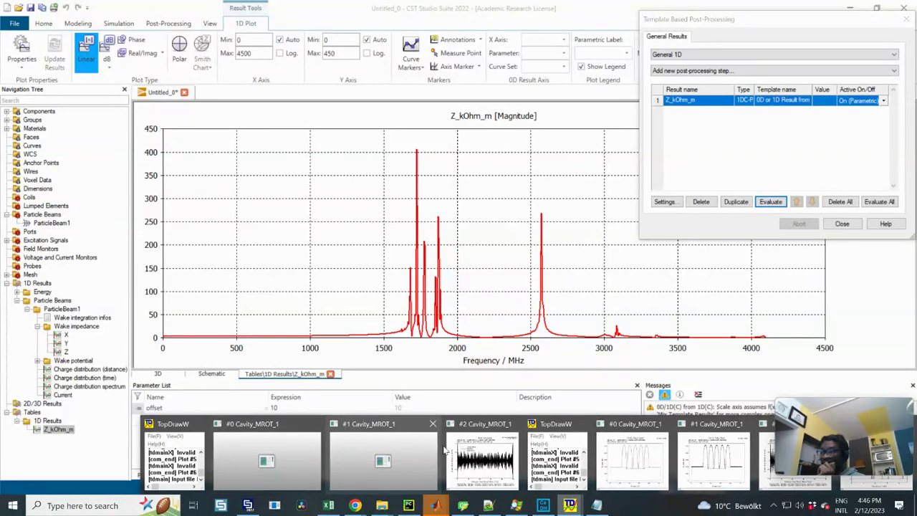
pyautogui.moveTo(809, 450)
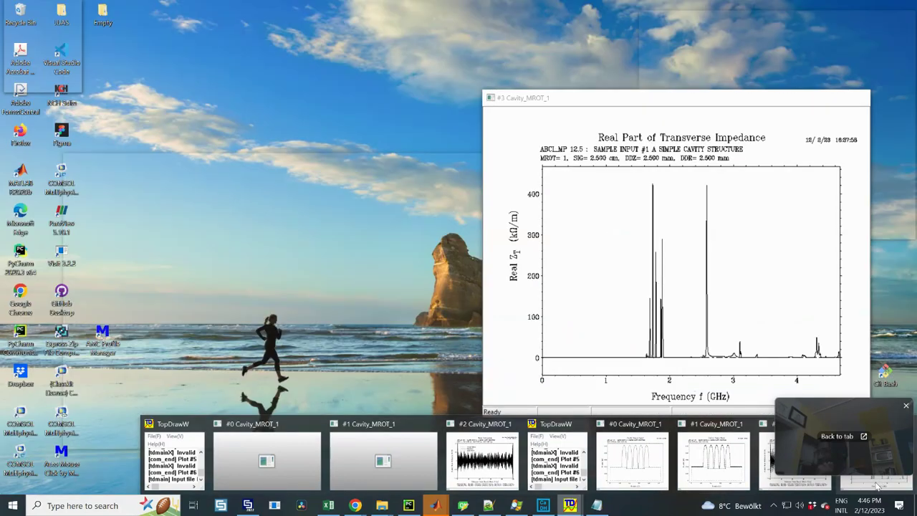
pyautogui.click(883, 486)
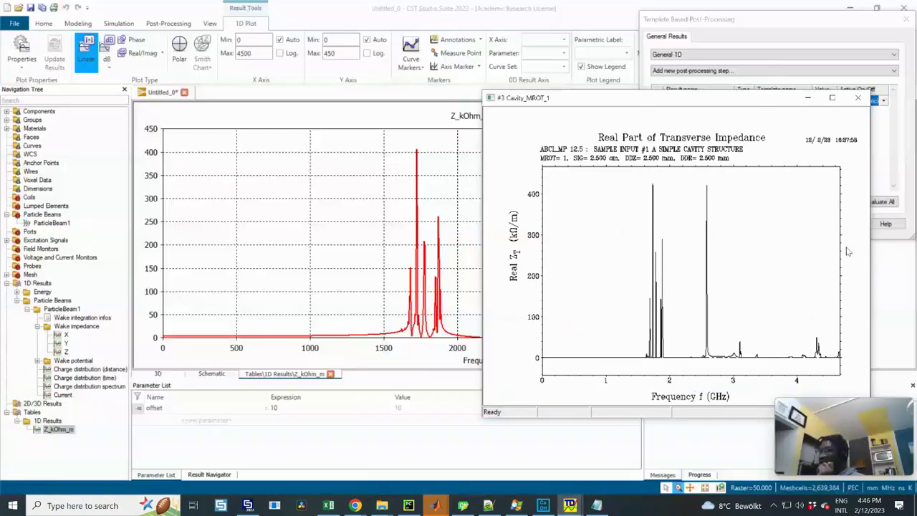
pyautogui.moveTo(632, 105); pyautogui.dragTo(658, 83)
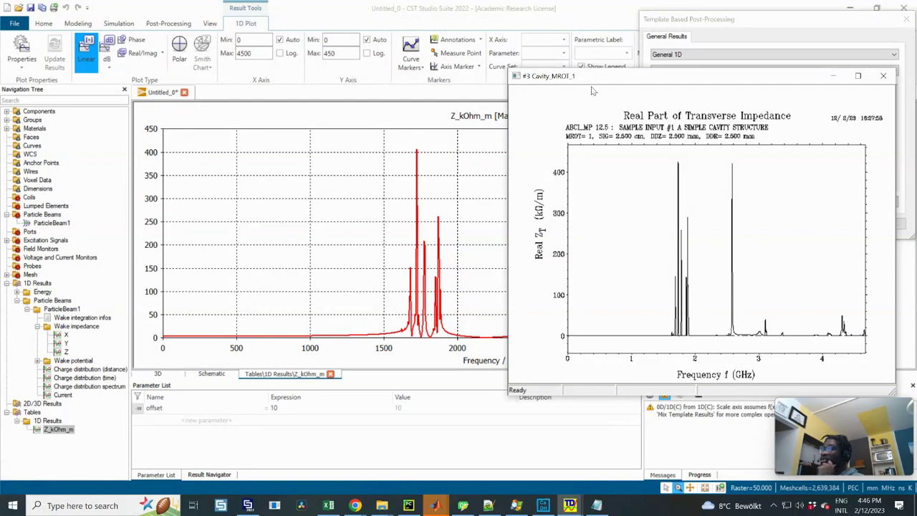
pyautogui.moveTo(600, 81); pyautogui.dragTo(591, 77)
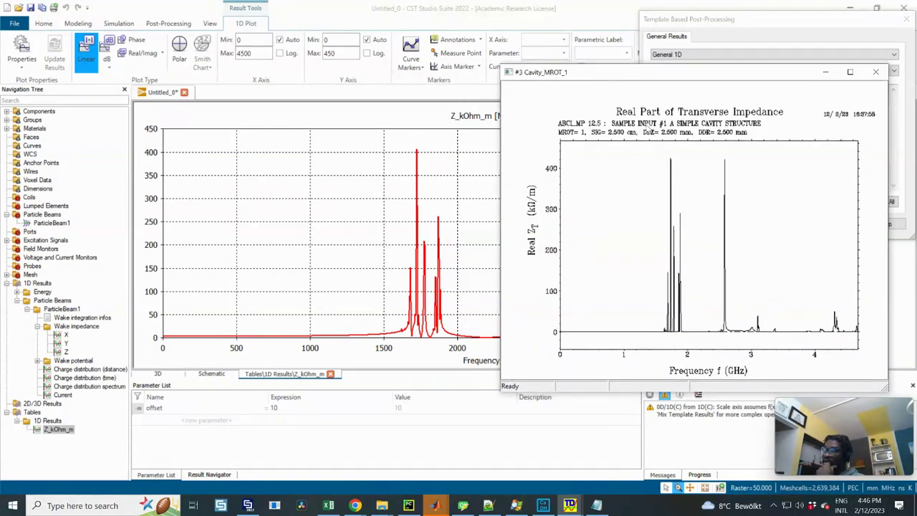